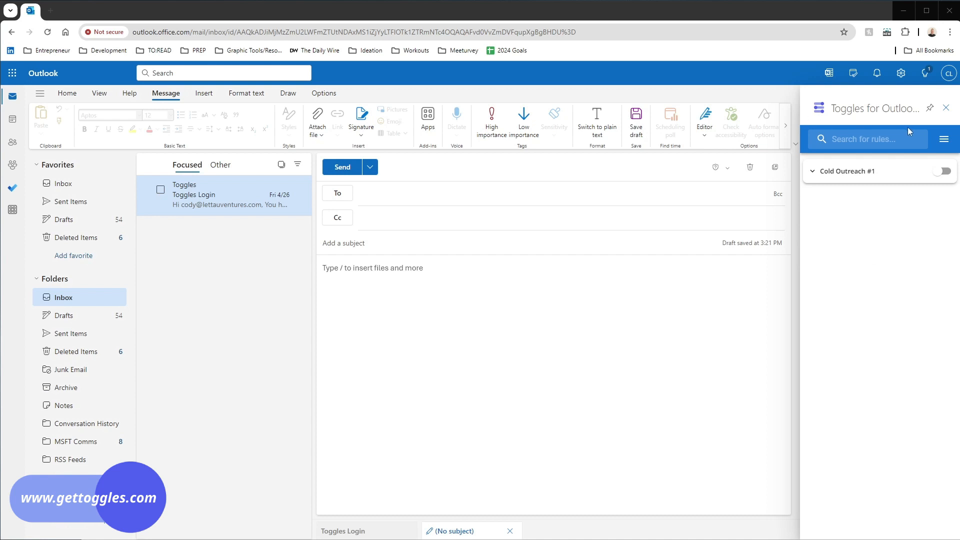
Step: From Manage Templates, start a new template named Cold Outreach #2 with description Cold Outreach #2
click(943, 145)
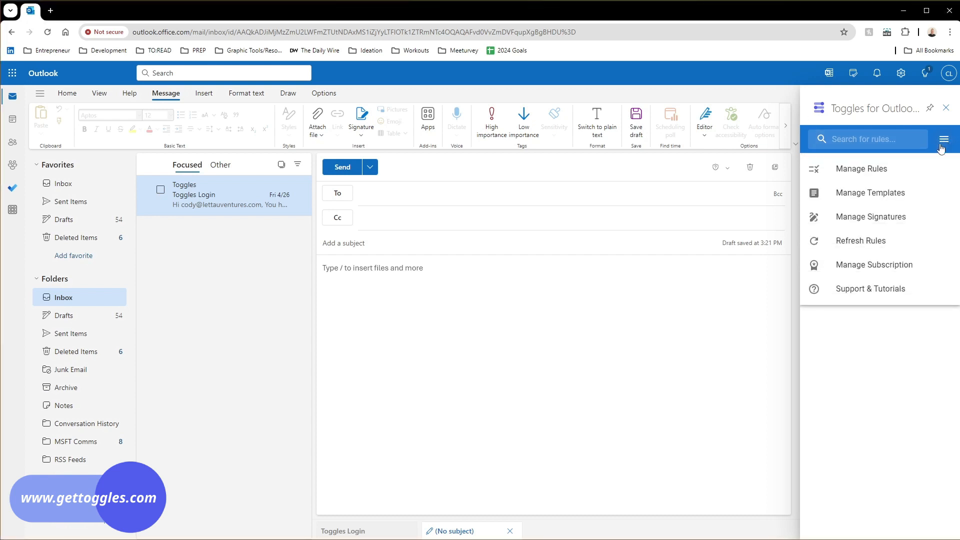
click(876, 198)
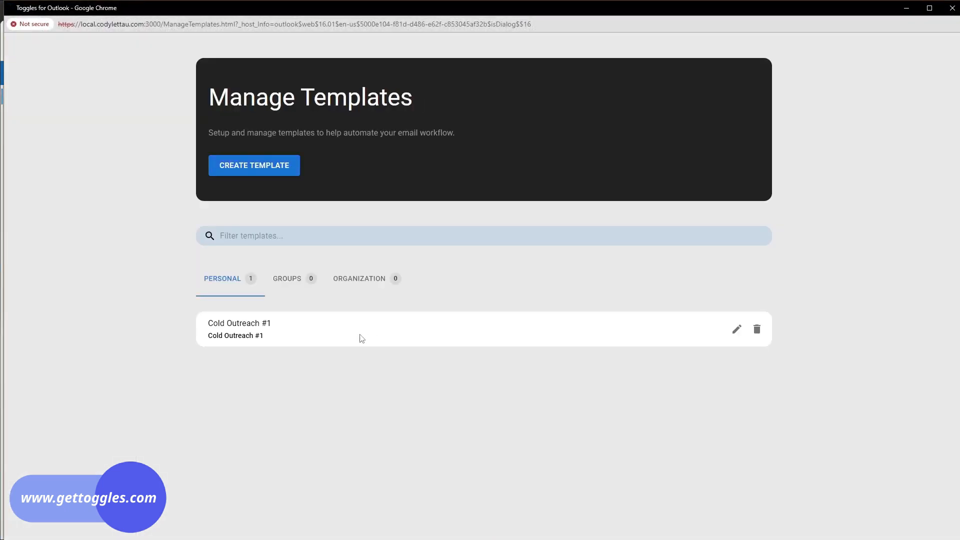
click(270, 172)
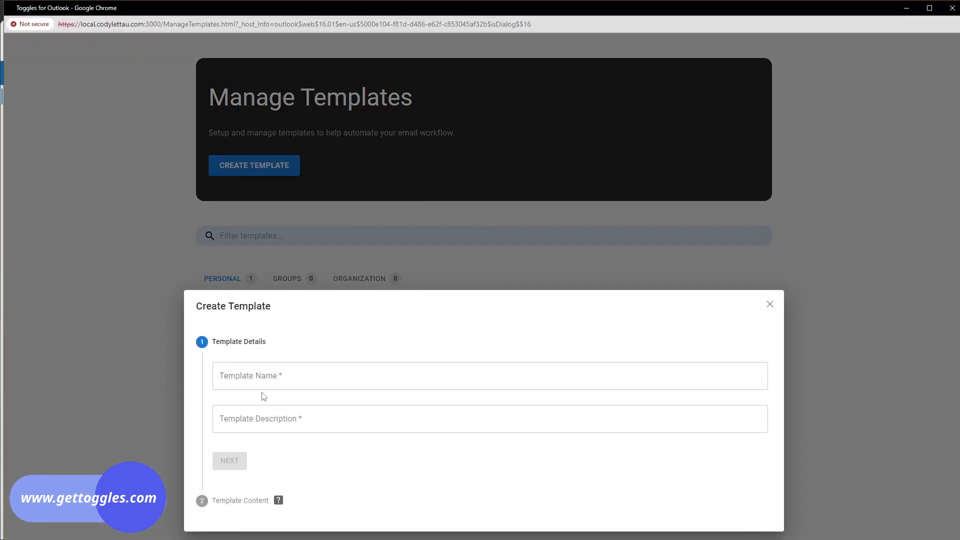
click(288, 374)
text(Ou)
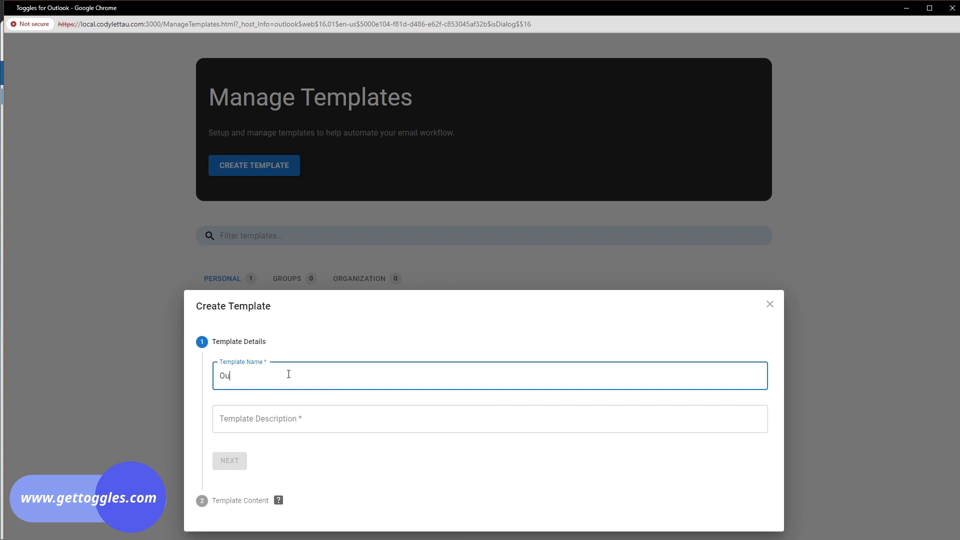
key(BackSpace)
key(BackSpace)
text(Cold Outreach #2)
key(Tab)
text(Cold Out)
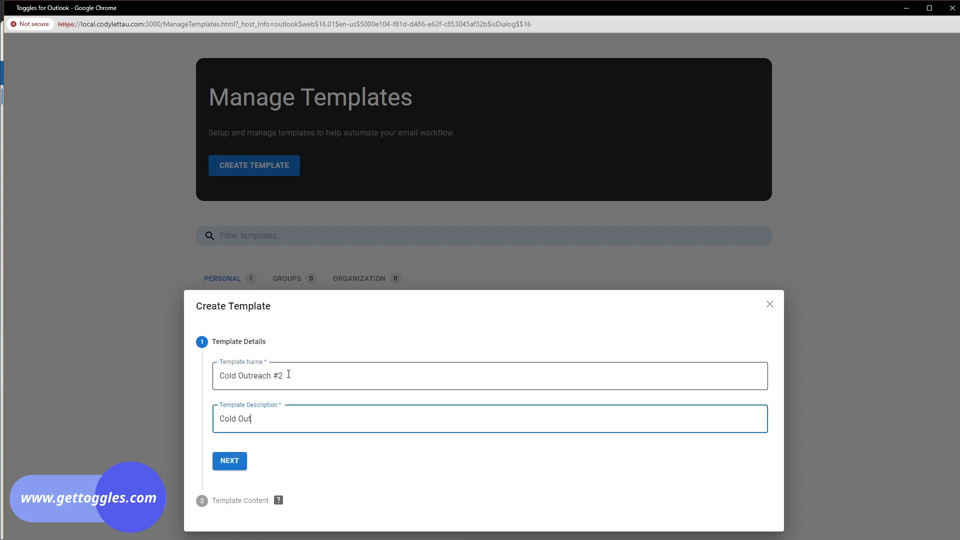
text(reach #2)
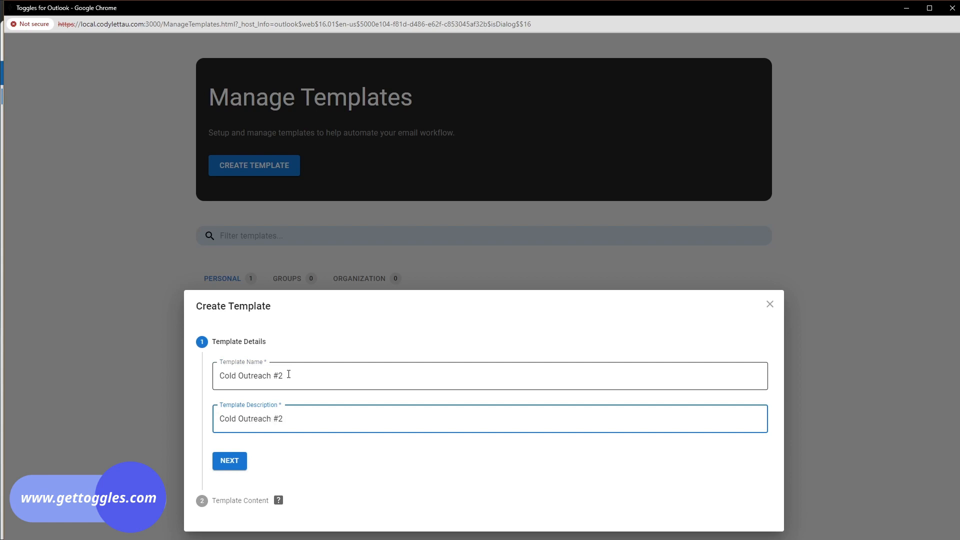
click(230, 460)
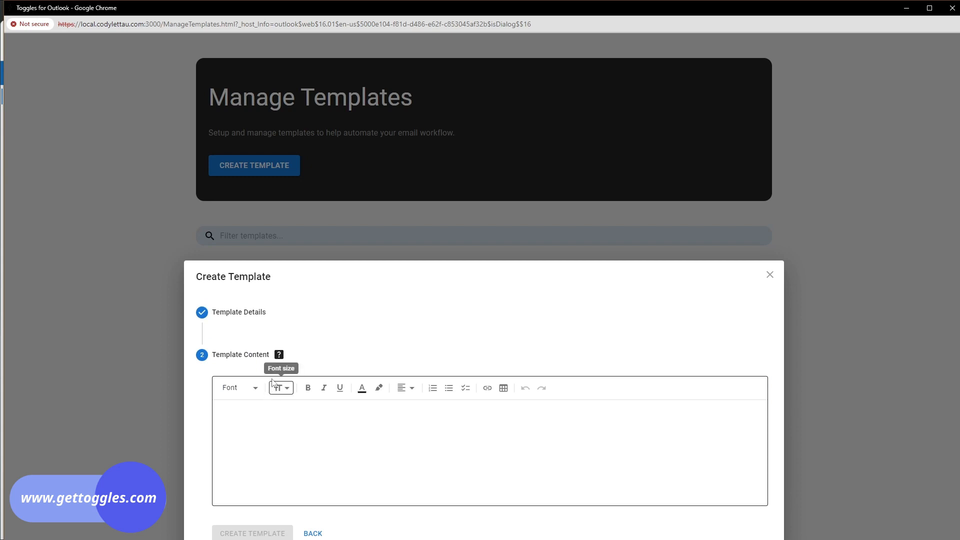
Step: Paste an outreach email body with {{ }} prospect placeholders plus me::calendar_link and me::first_name variables
mouse_move(279, 355)
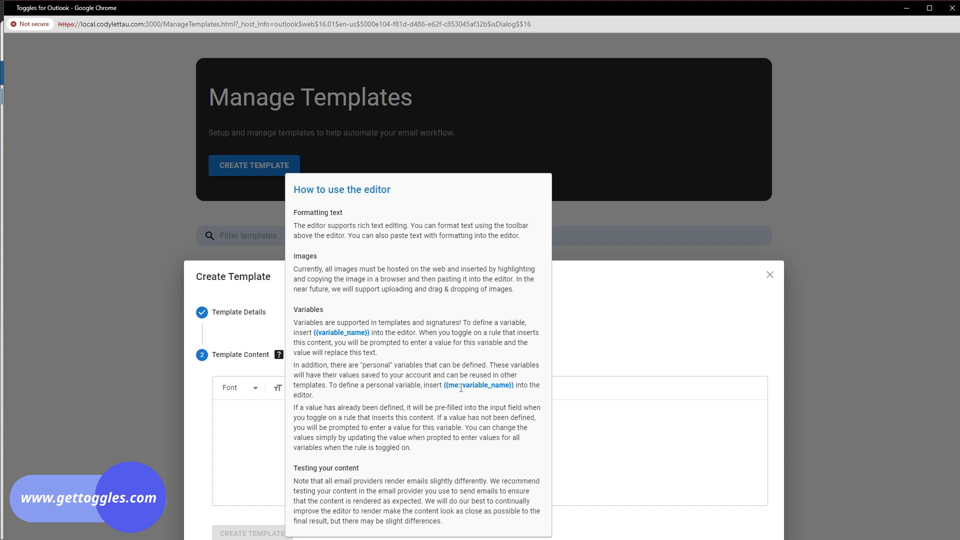
click(270, 413)
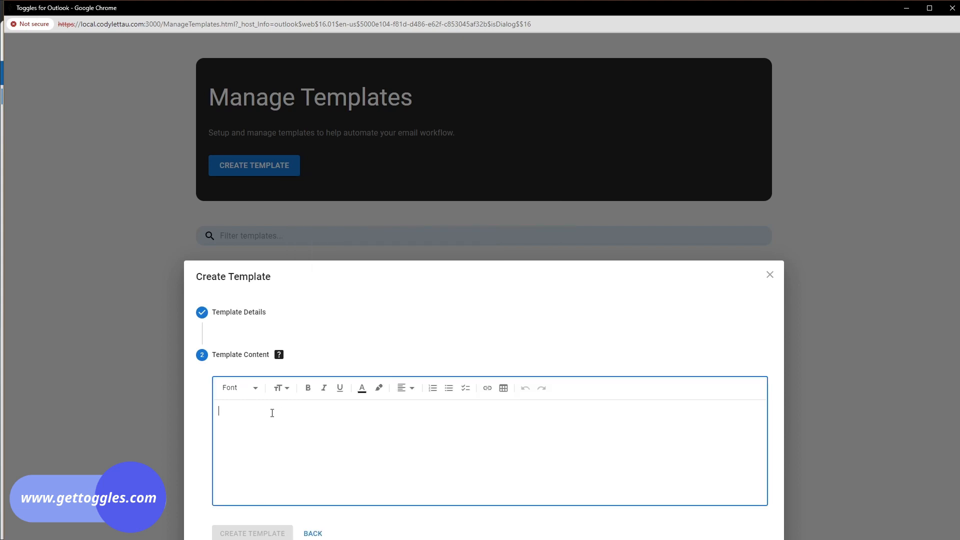
text(Hi {{prospect_firstname}}, Over at Toggles, we have a new platform that’ll help your {{prospect_department}} team at {{prospect_company}} with {{prospect_pain_point}}. Are you available for a quick call to explore this further? {{me::calendar_link}} {{me::first_name}})
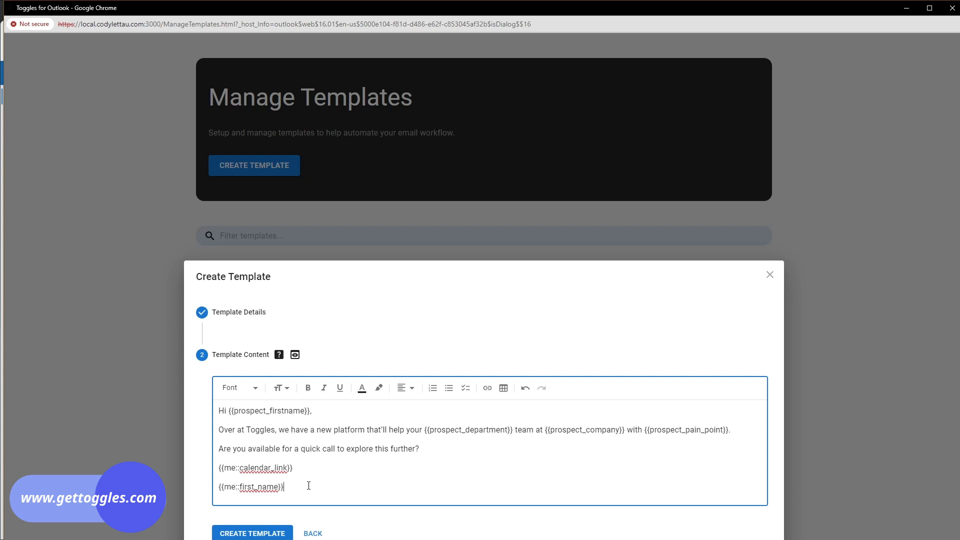
Step: Save the Cold Outreach #2 template and start a new rule in Manage Rules
click(252, 533)
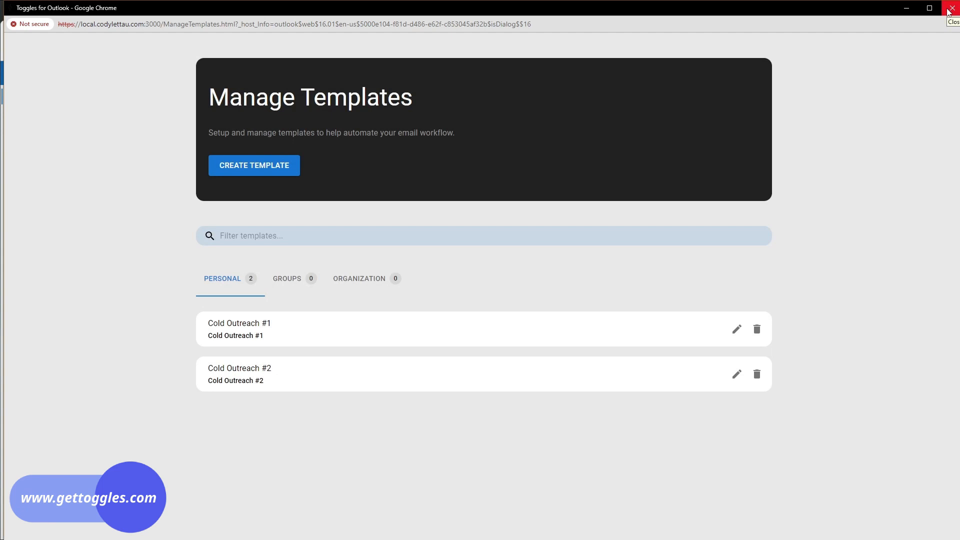
click(948, 8)
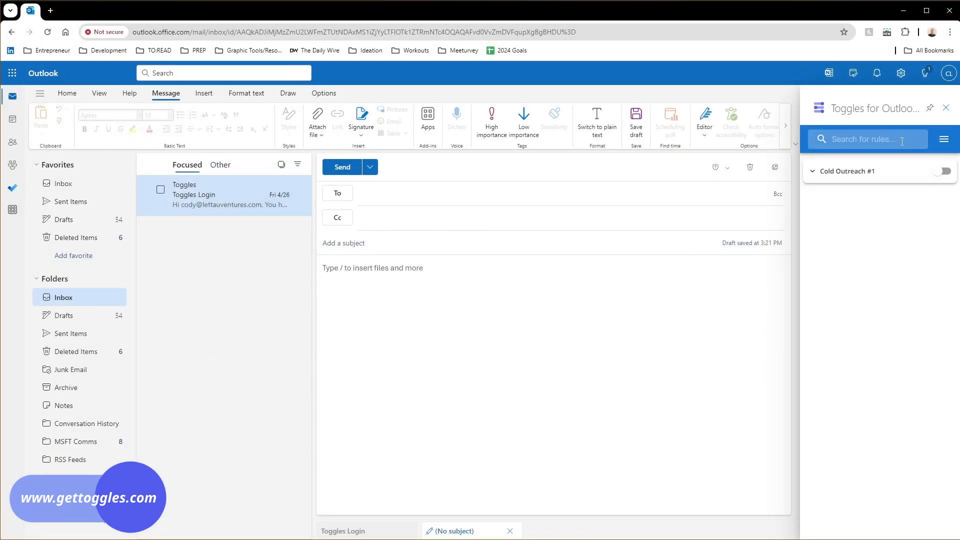
click(944, 140)
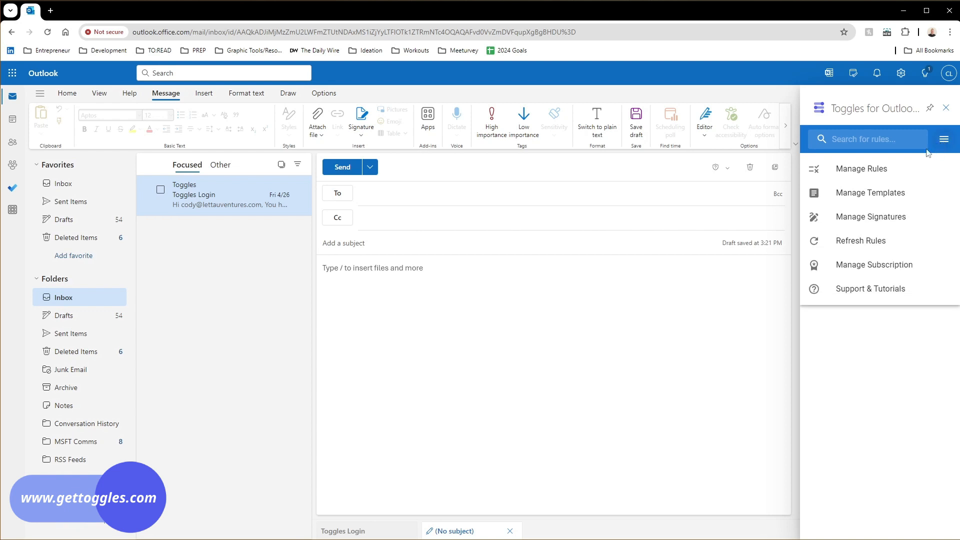
click(863, 169)
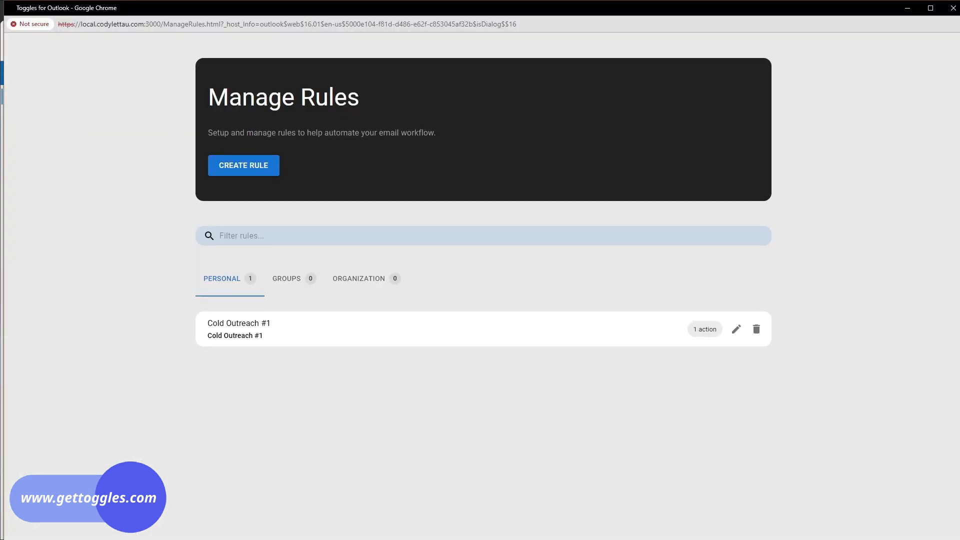
click(245, 167)
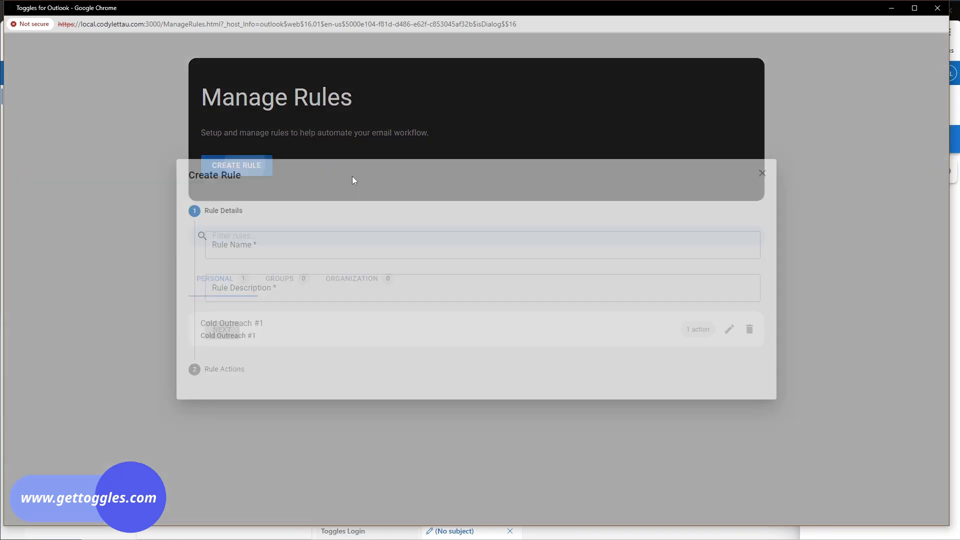
Step: Name the rule Cold Outreach #2 with description Cold Outreach #2 and continue to its actions
click(277, 245)
text(Cold )
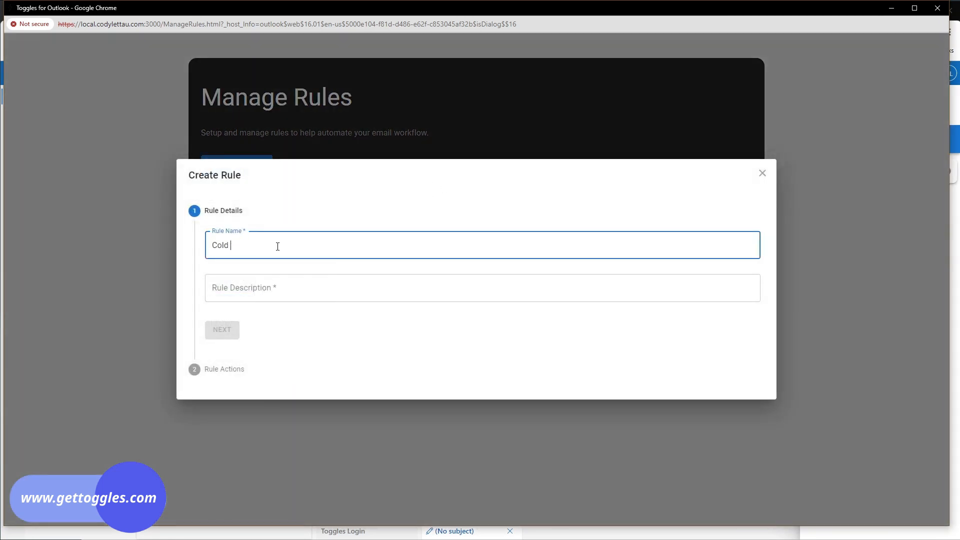
text(Outreach #2)
key(Tab)
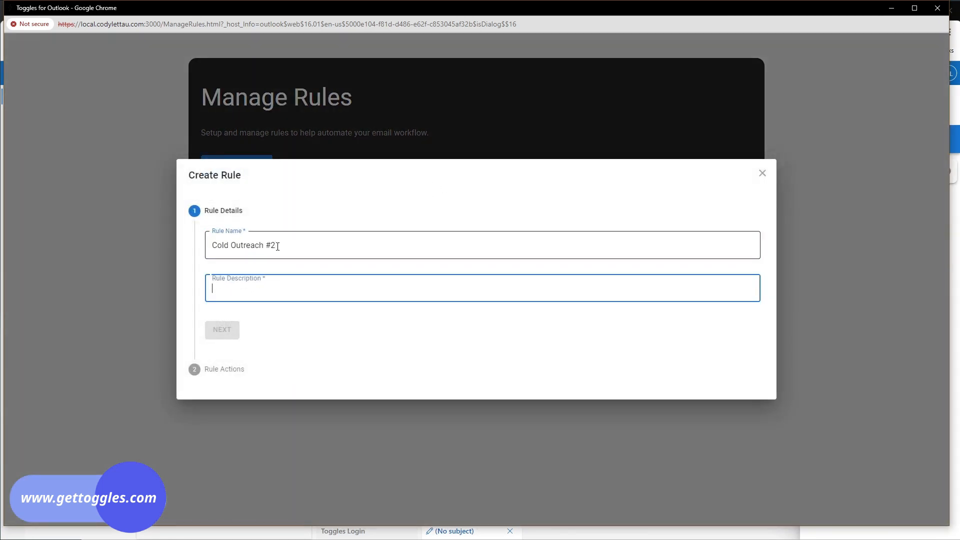
text(Cold Outreach )
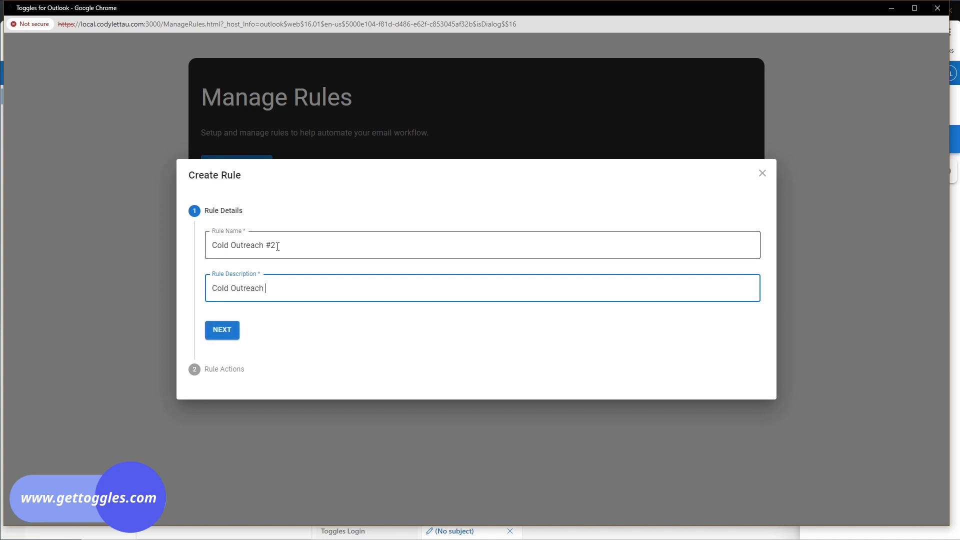
text(#2)
click(222, 331)
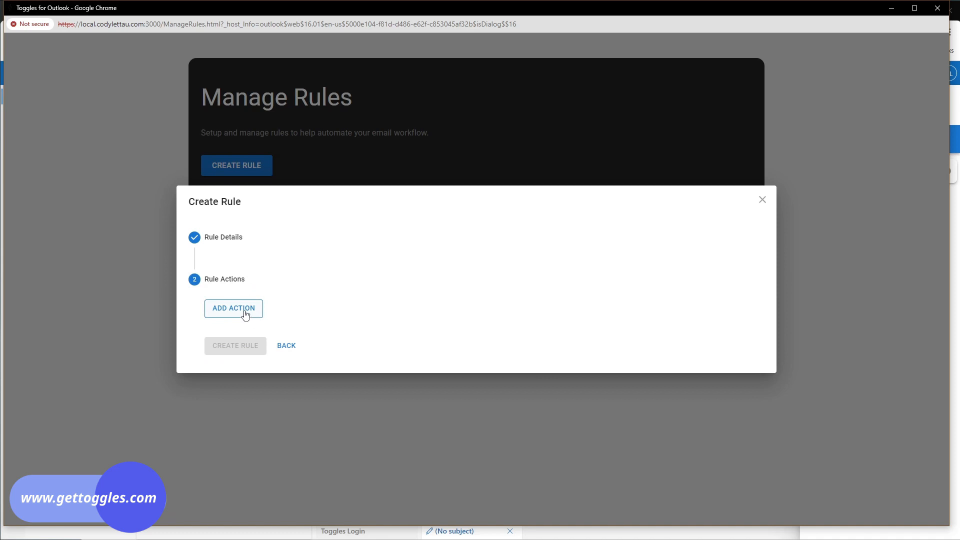
Step: Add a Template action inserting Cold Outreach #2 and create the rule
click(246, 315)
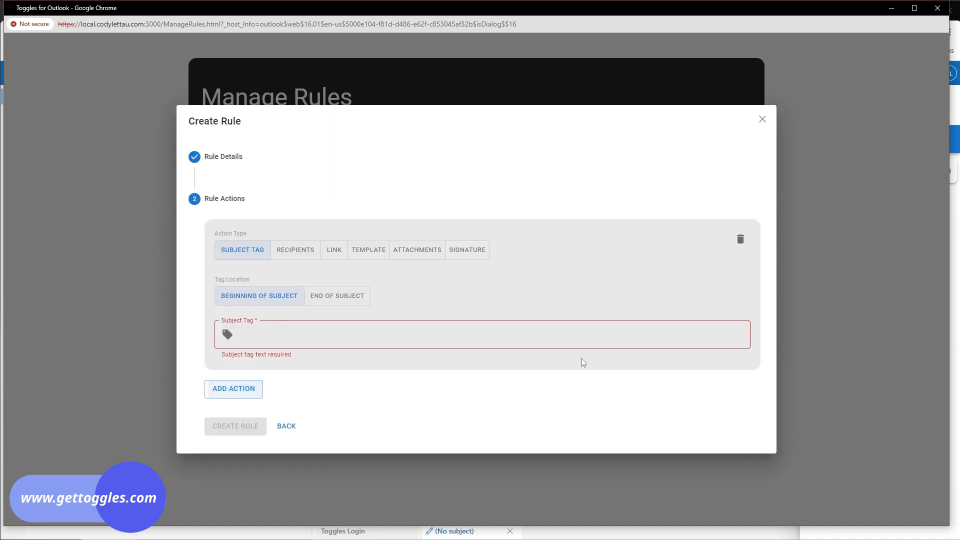
click(368, 256)
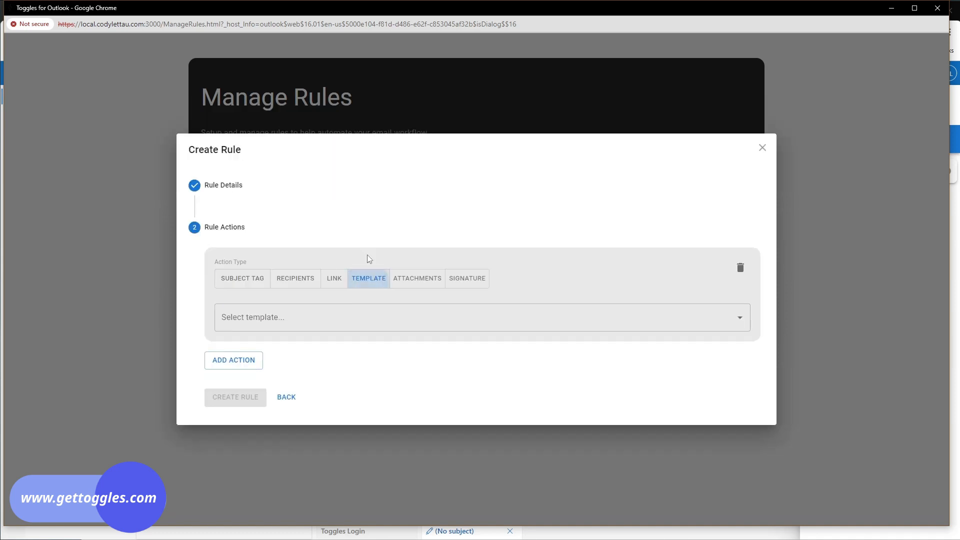
click(742, 322)
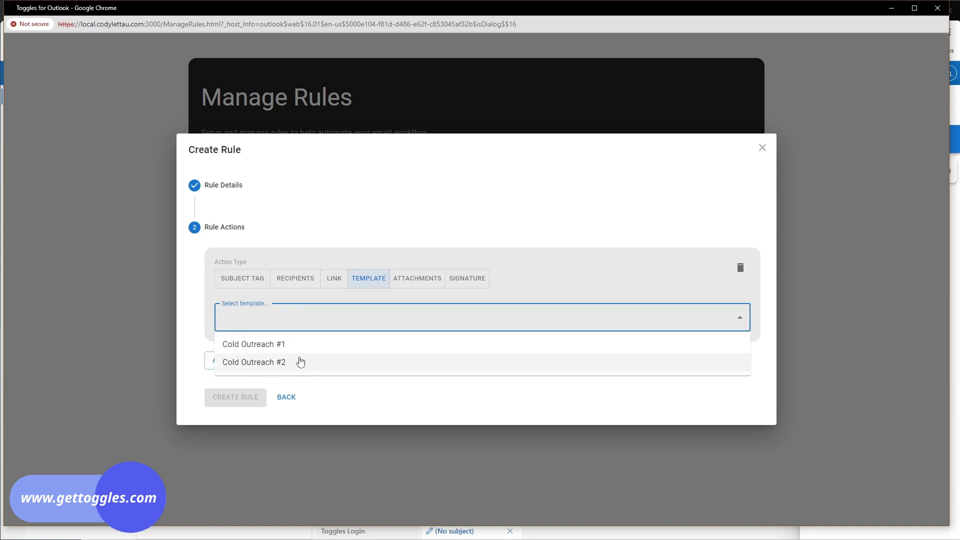
click(267, 368)
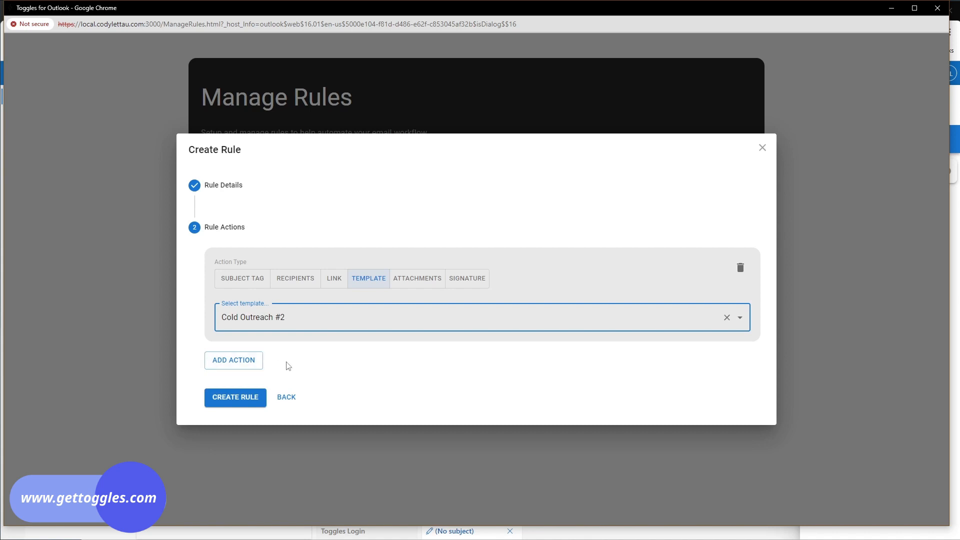
click(241, 398)
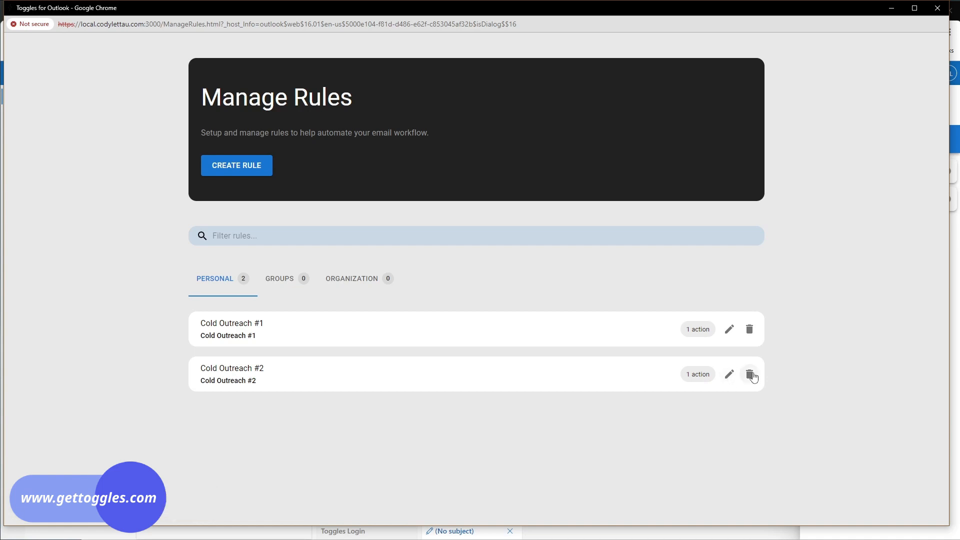
Step: Address the new message to the suggested contact with subject 'Test demo ME variables'
click(937, 10)
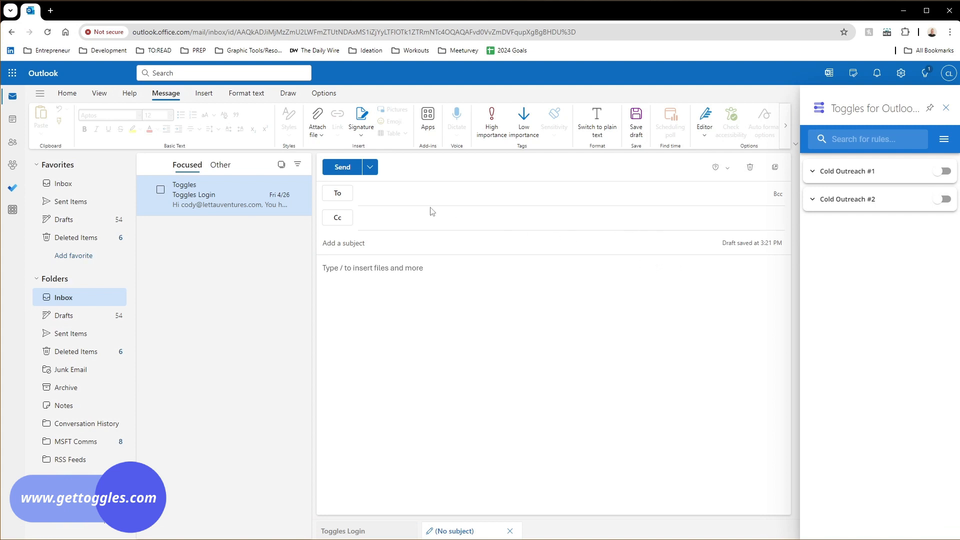
click(397, 193)
text(cody)
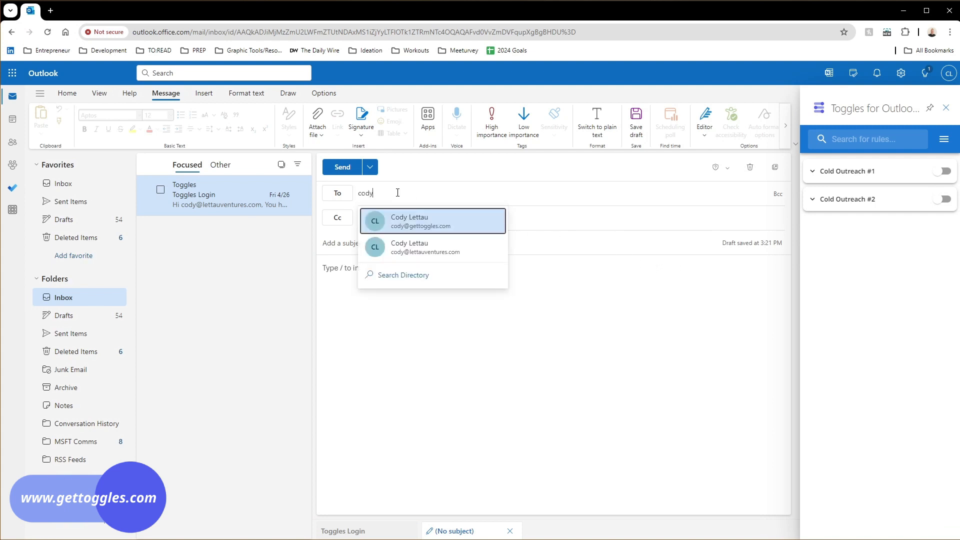
key(Return)
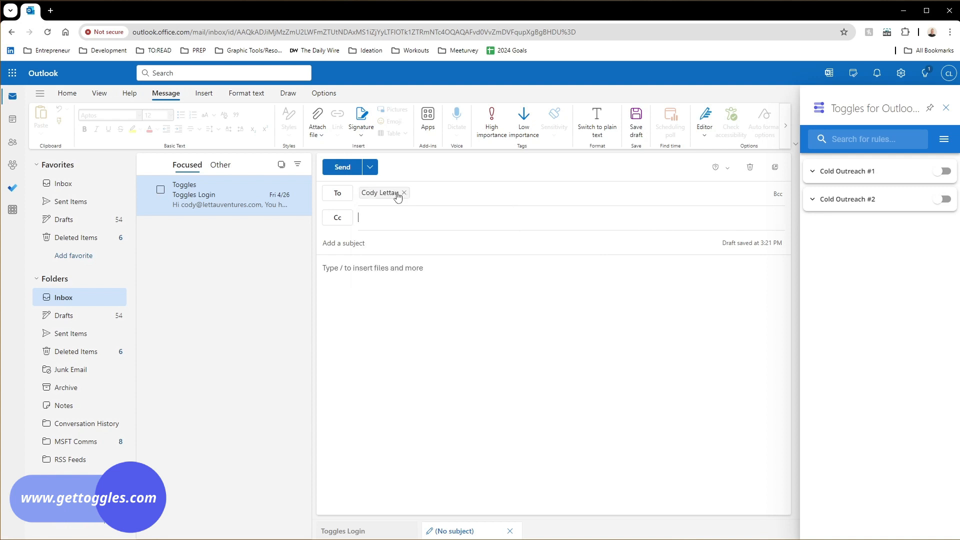
text(Test demo ME variables)
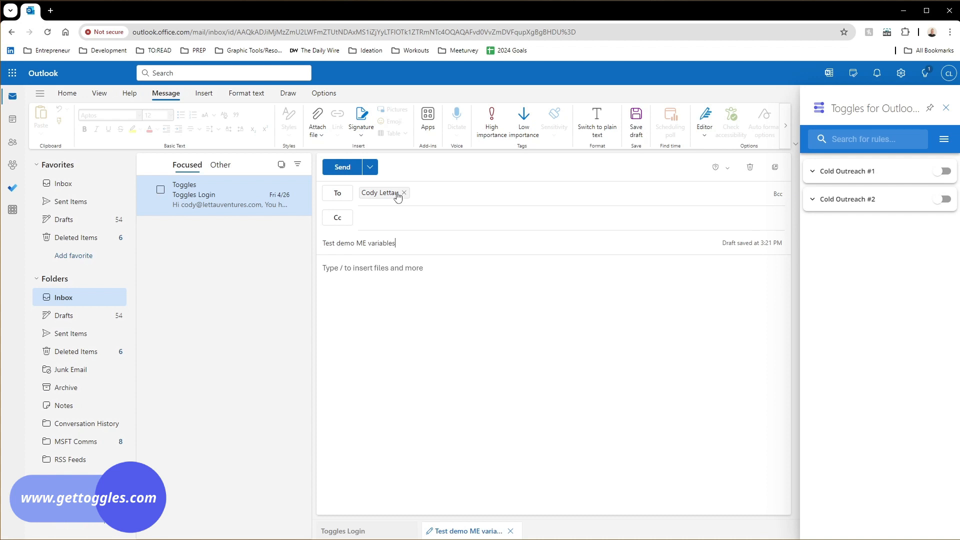
Step: Expand the Cold Outreach #2 rule and switch it on to insert its template into the body
key(Tab)
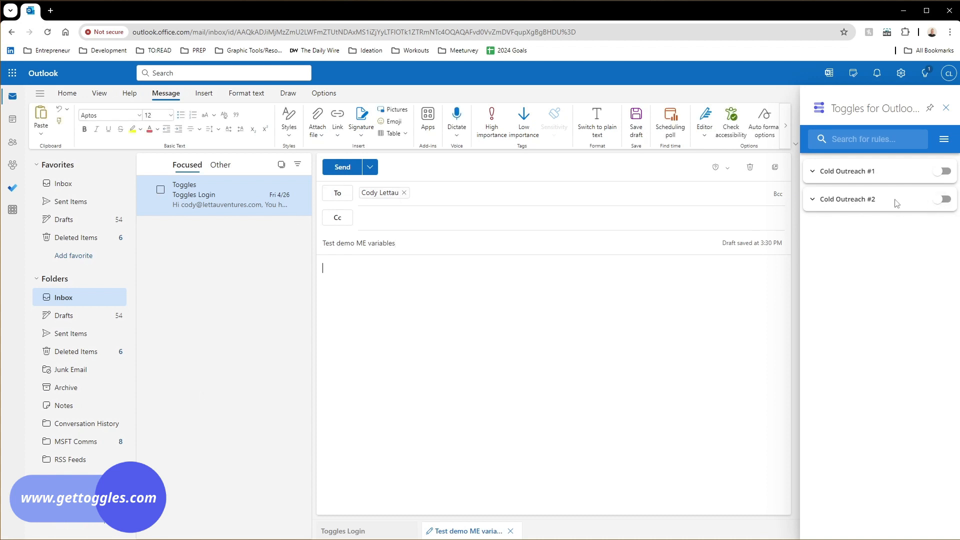
click(814, 202)
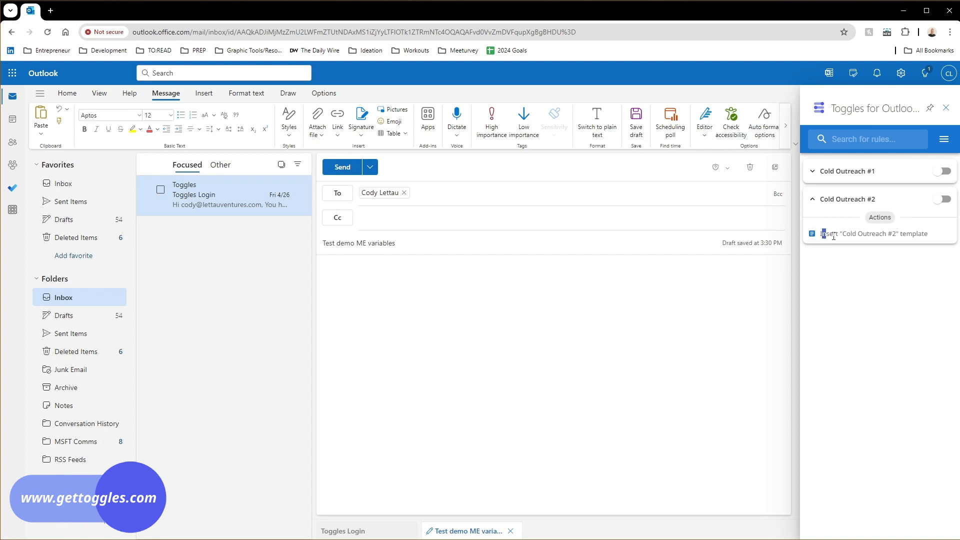
drag(822, 234, 888, 238)
click(889, 238)
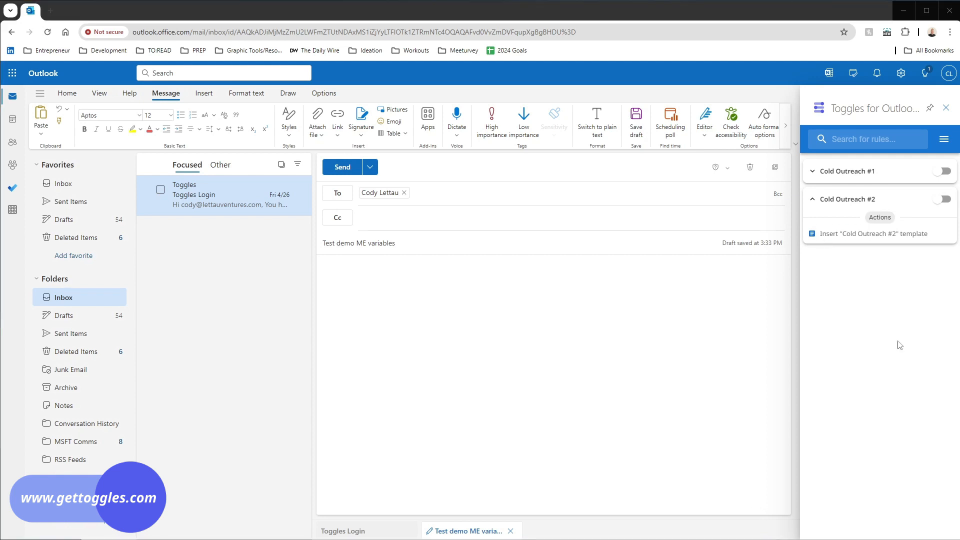
click(944, 200)
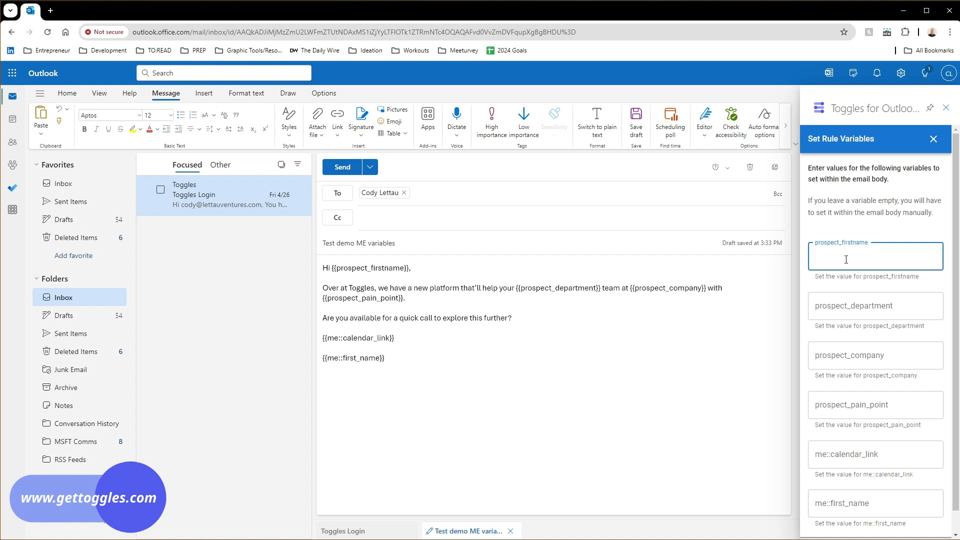
Step: Fill the prospect's first name, department Sales, company Home TEam Energy, and the email-time pain point
text(Ryan)
key(Tab)
text(Sales)
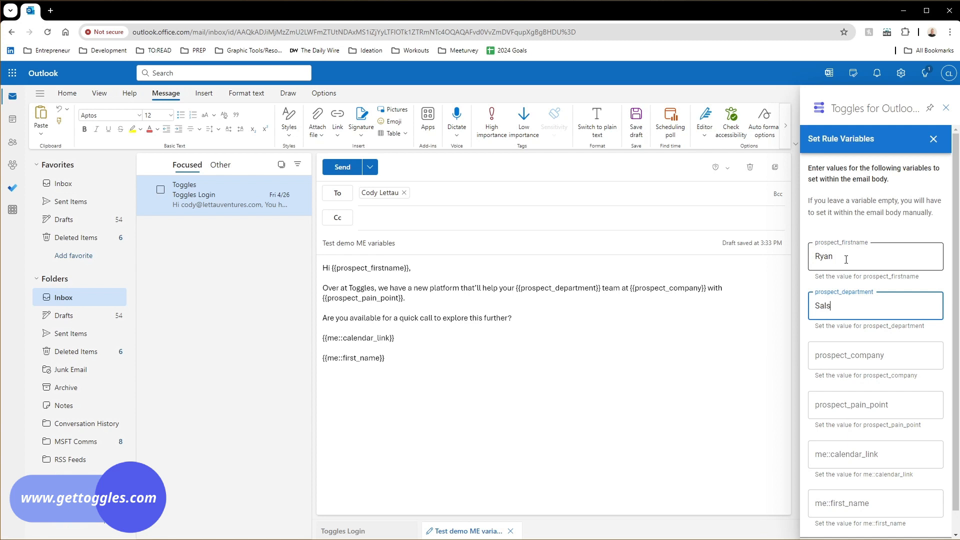
key(Tab)
text(Home T)
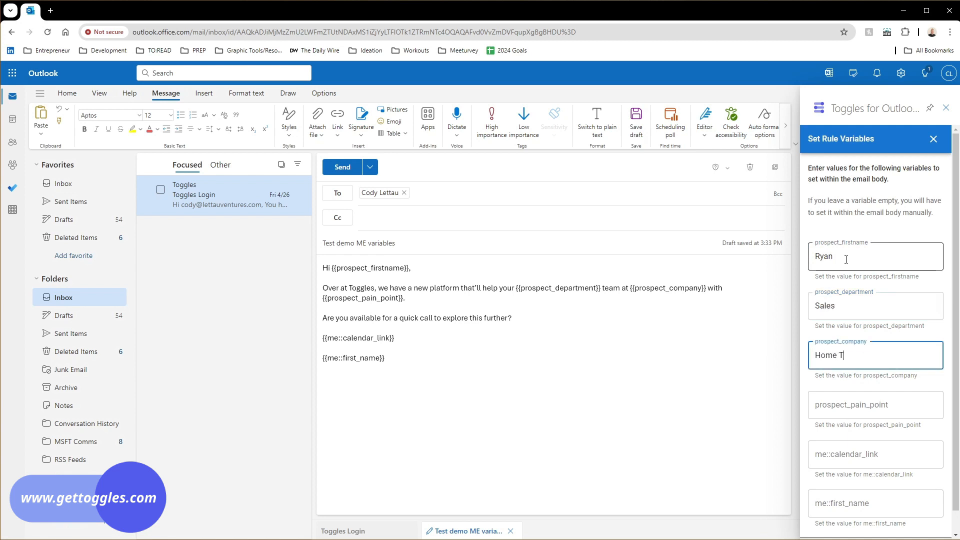
text(Eam Energy)
key(Tab)
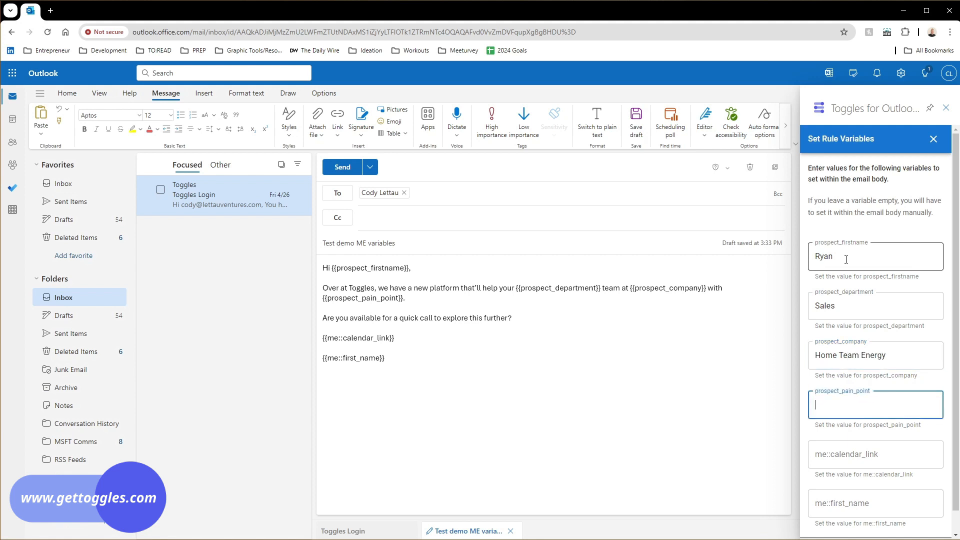
text(eliminating minutes from )
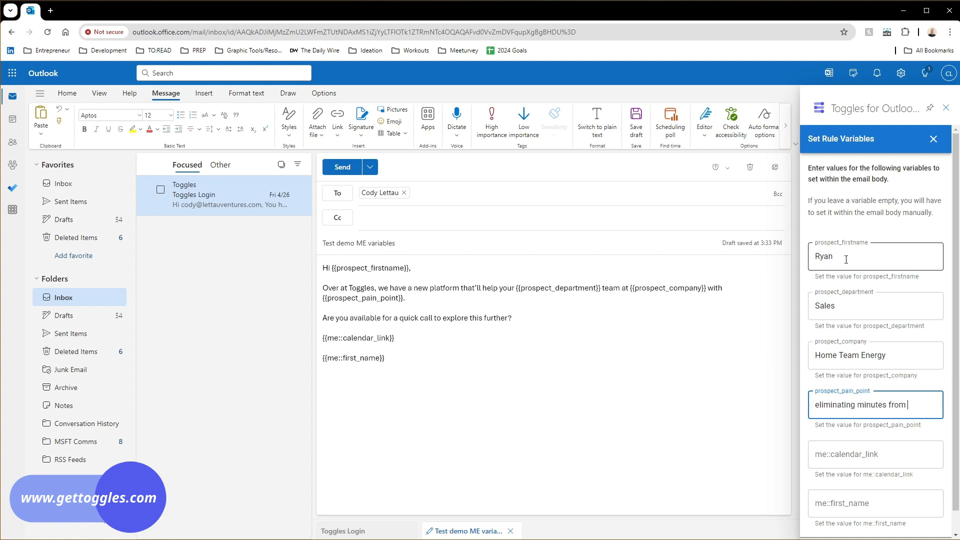
text(every customer inter)
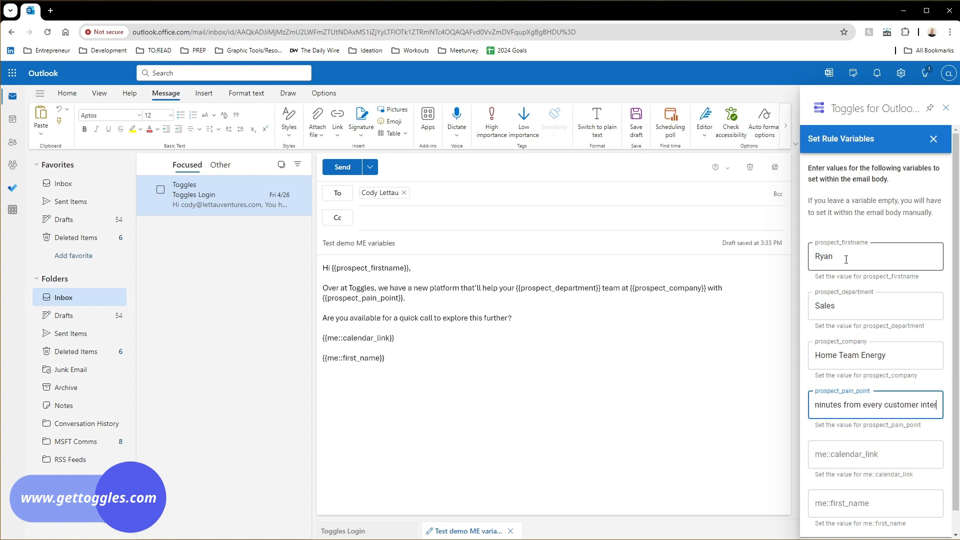
text(action over email)
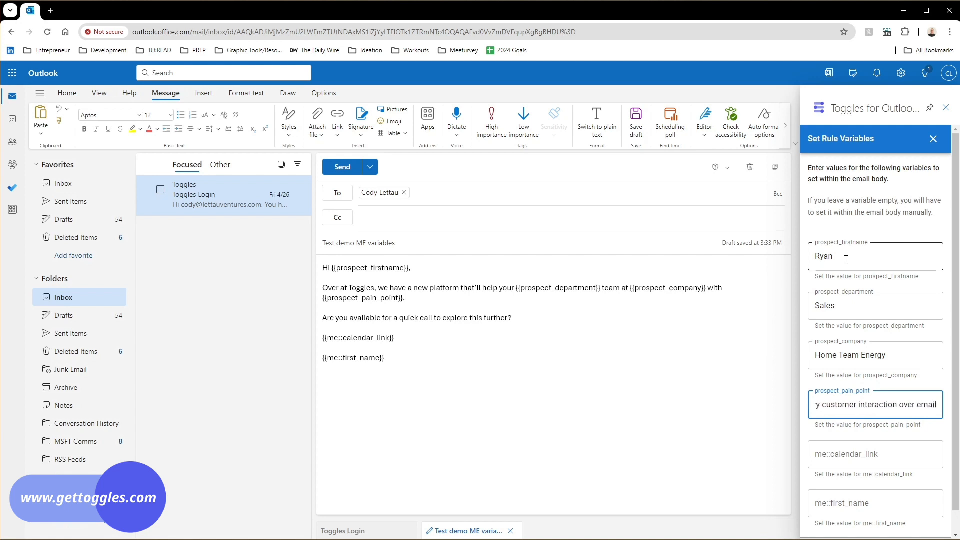
Step: Paste the Calendly link into me::calendar_link, enter the sender's first name, and apply the values
key(Tab)
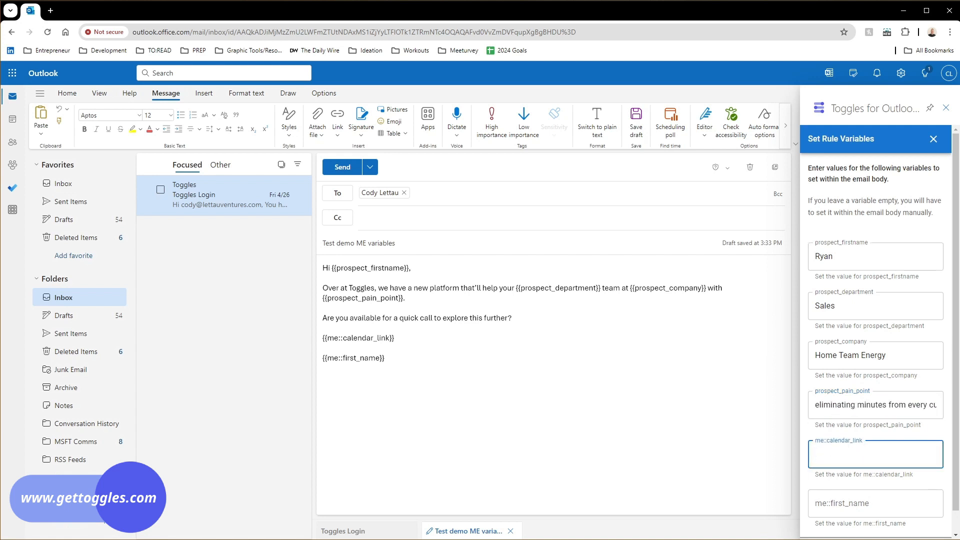
key(alt+Tab)
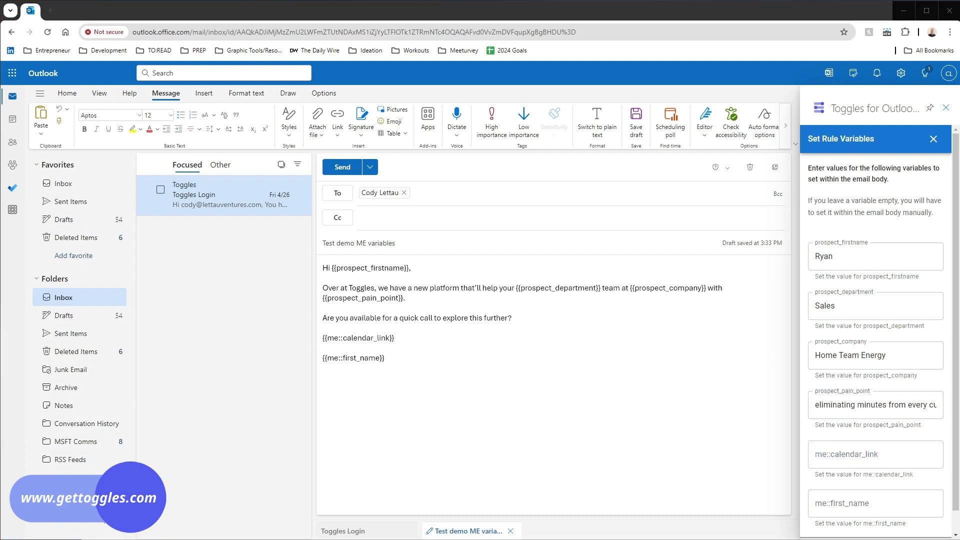
click(881, 460)
key(ctrl+v)
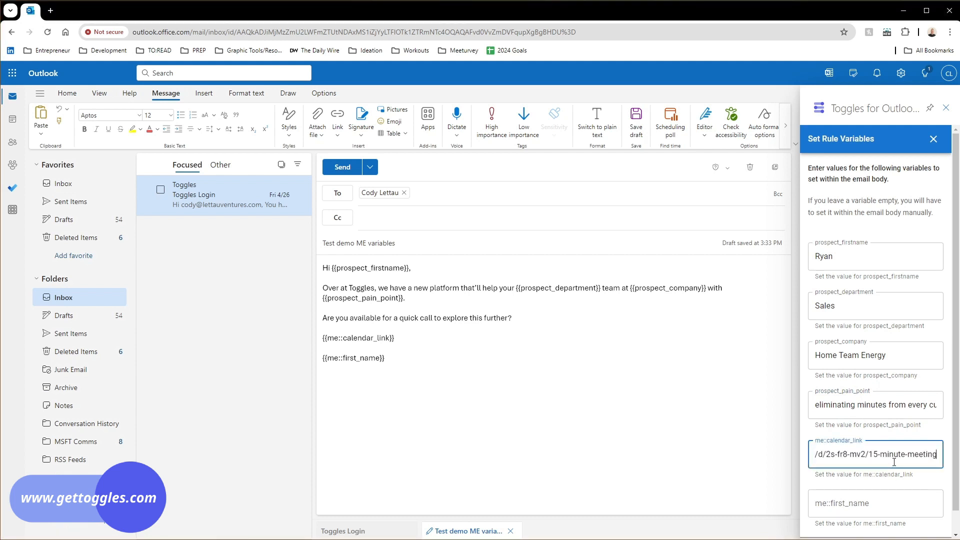
click(845, 501)
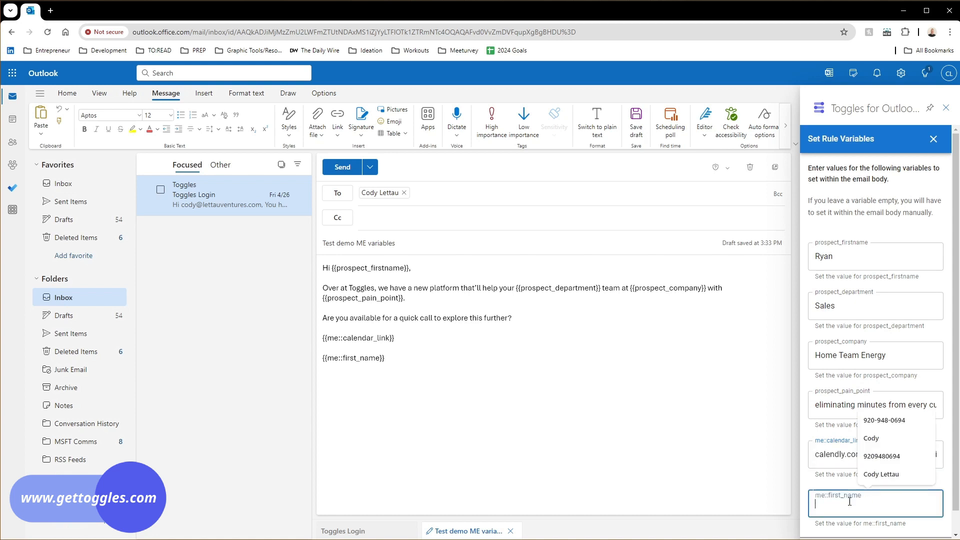
text(Cody)
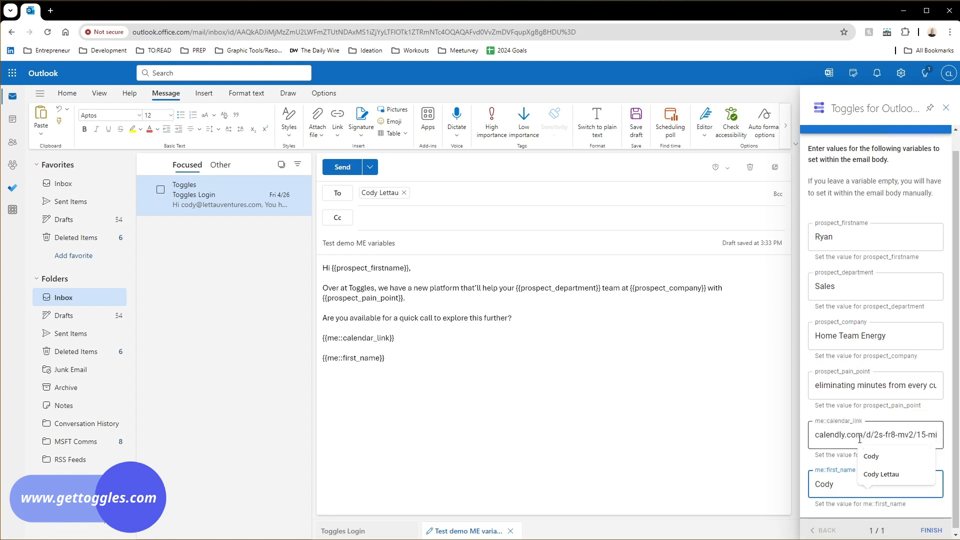
scroll(863, 446, down, 1)
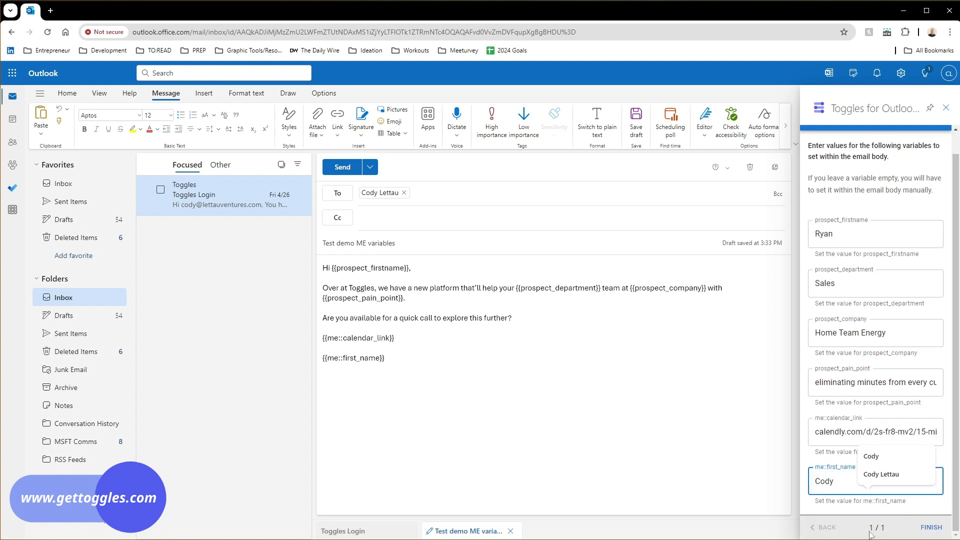
click(926, 531)
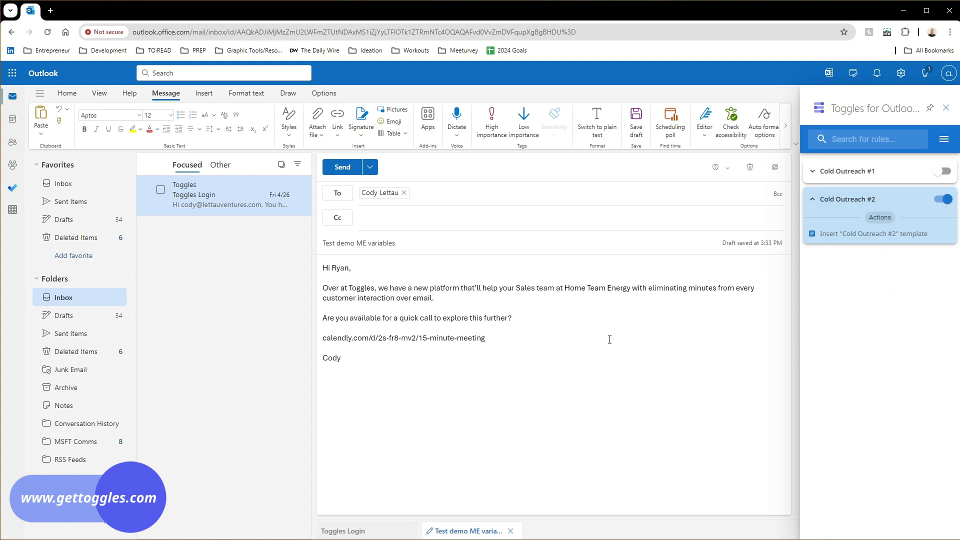
Step: Send the filled-in email and start a new message
click(343, 167)
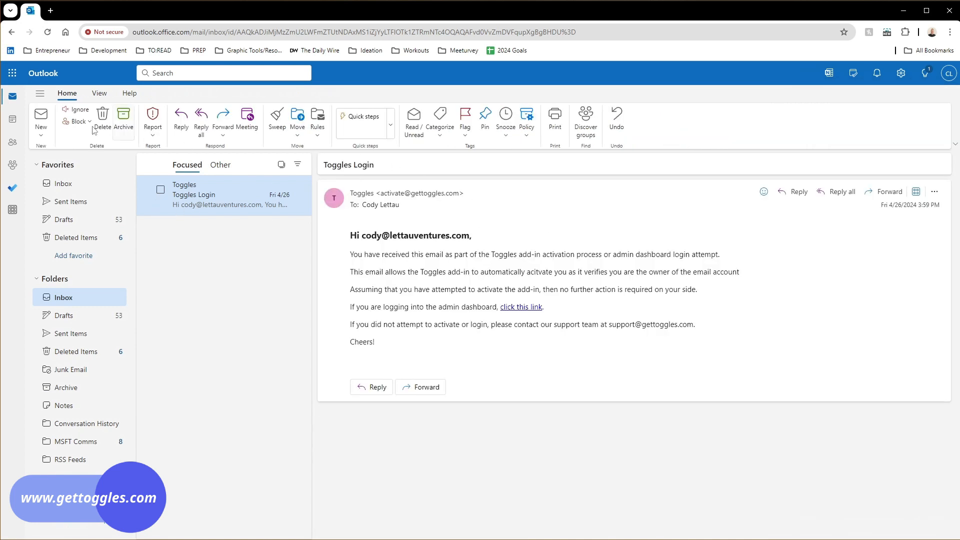
click(41, 117)
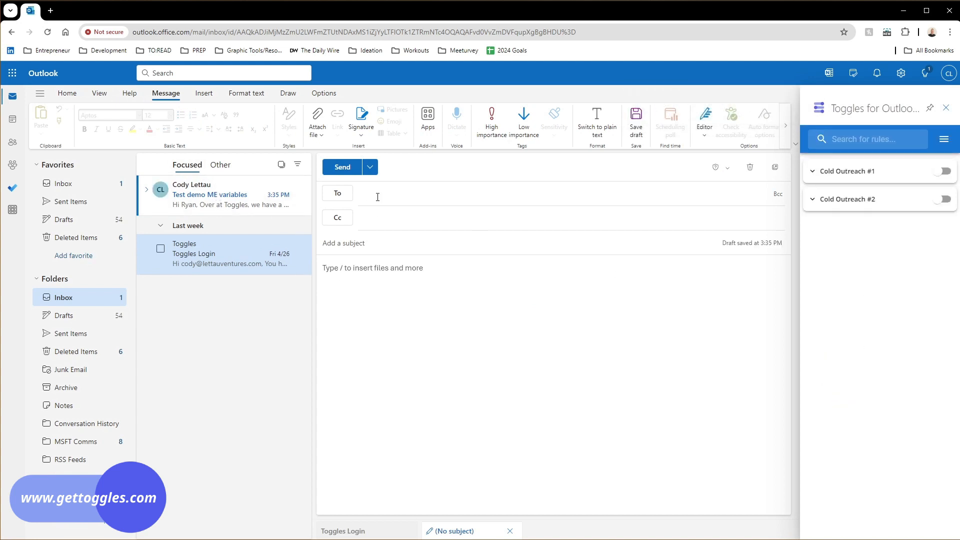
Step: Address the draft to the second suggested contact, subject 'Demo me vars', and expand Cold Outreach #2
text(cody)
key(Down)
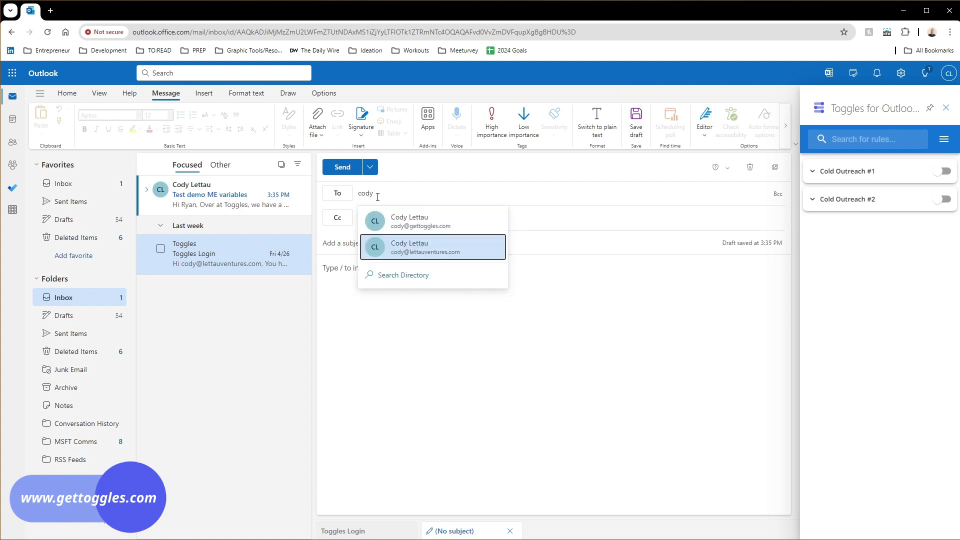
key(Return)
key(Tab)
key(Tab)
text(Demo)
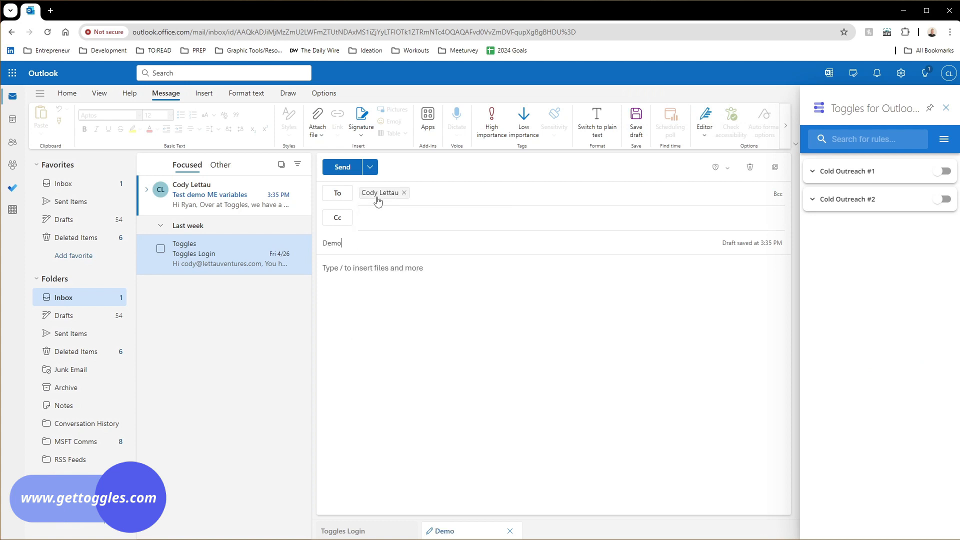
text( me vars)
key(Tab)
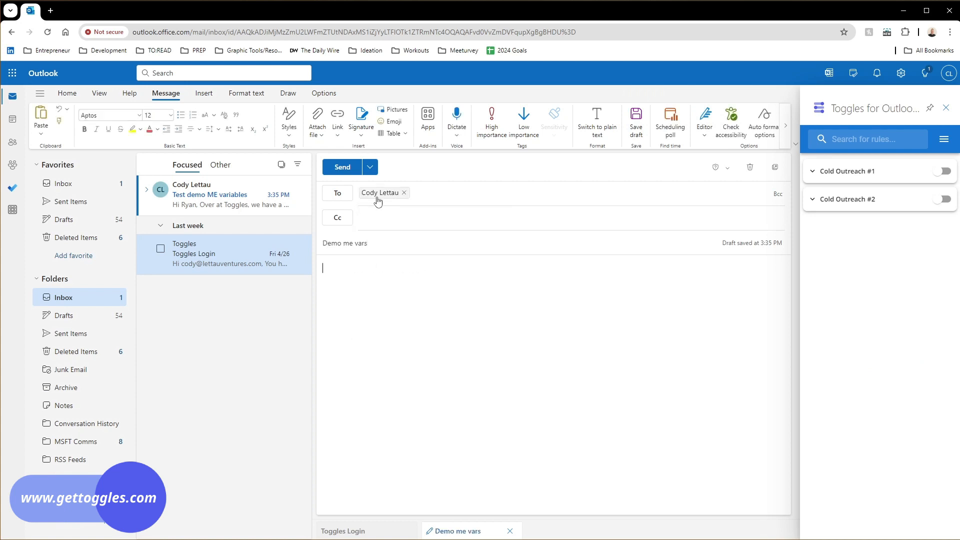
click(813, 201)
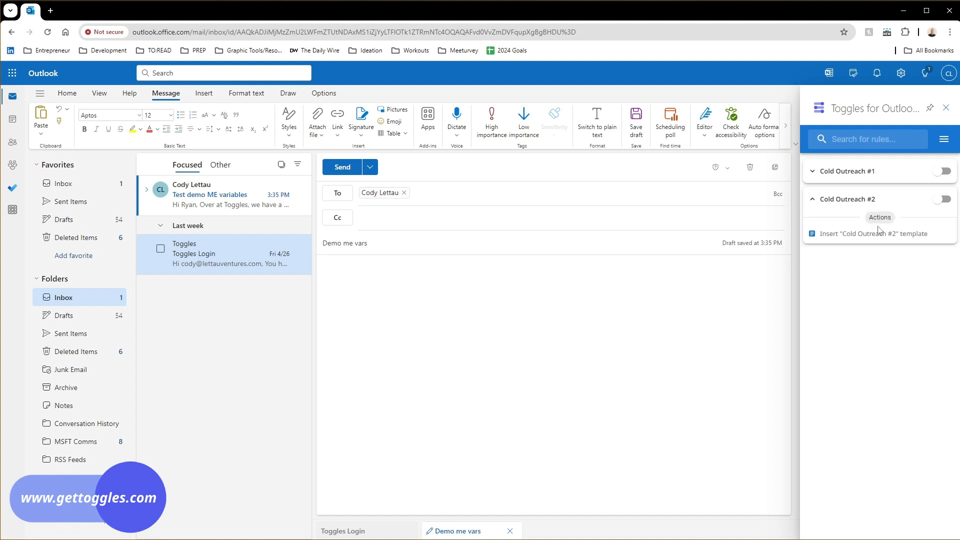
Step: Insert the Cold Outreach #2 template and check the prefilled me::first_name and me::calendar_link values
click(944, 201)
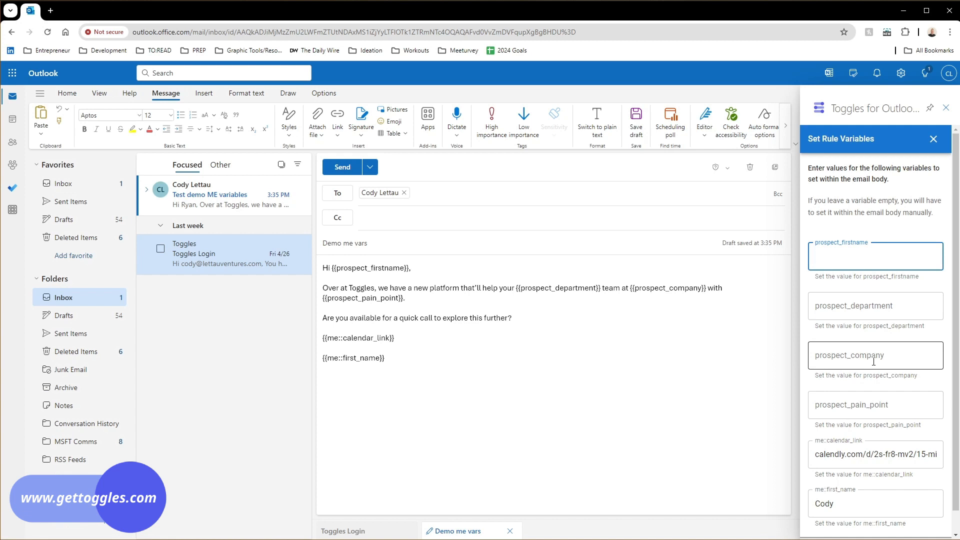
click(845, 504)
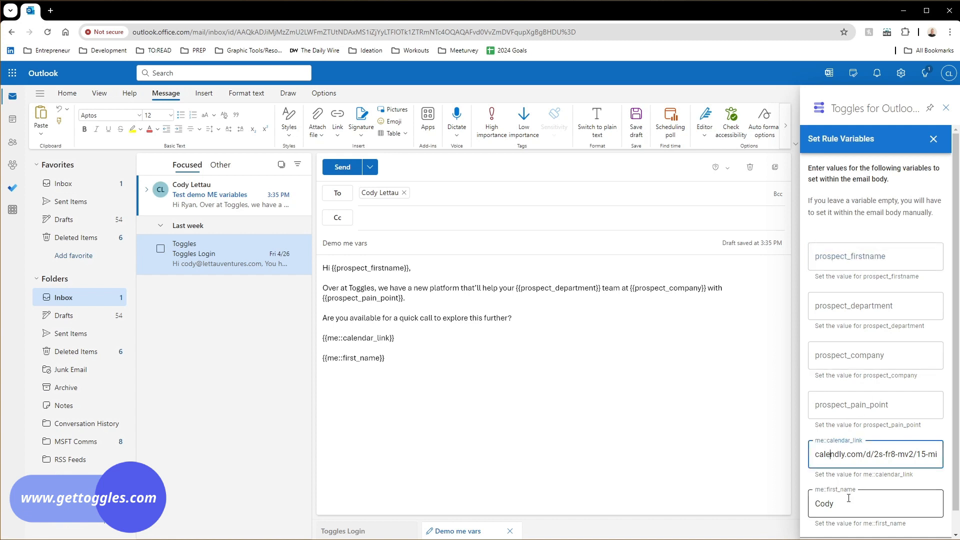
click(844, 464)
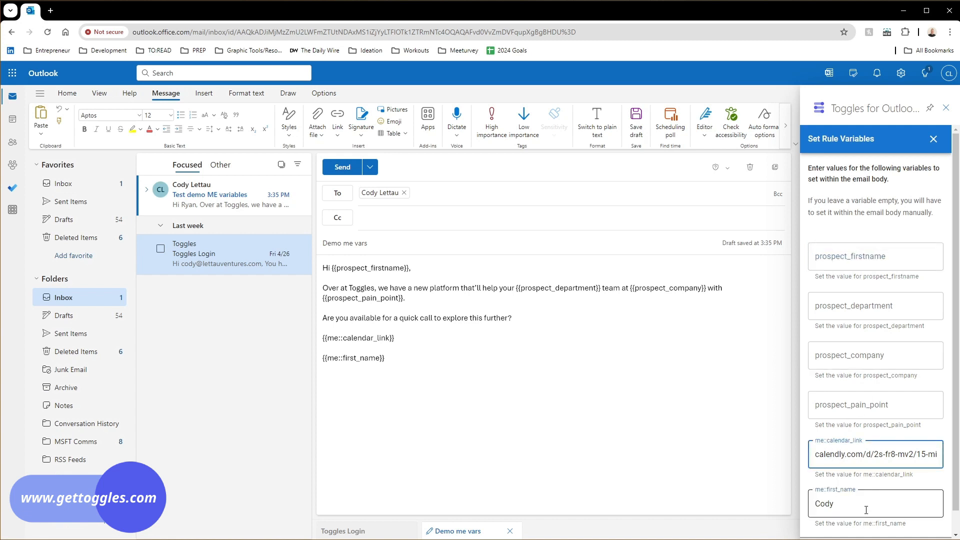